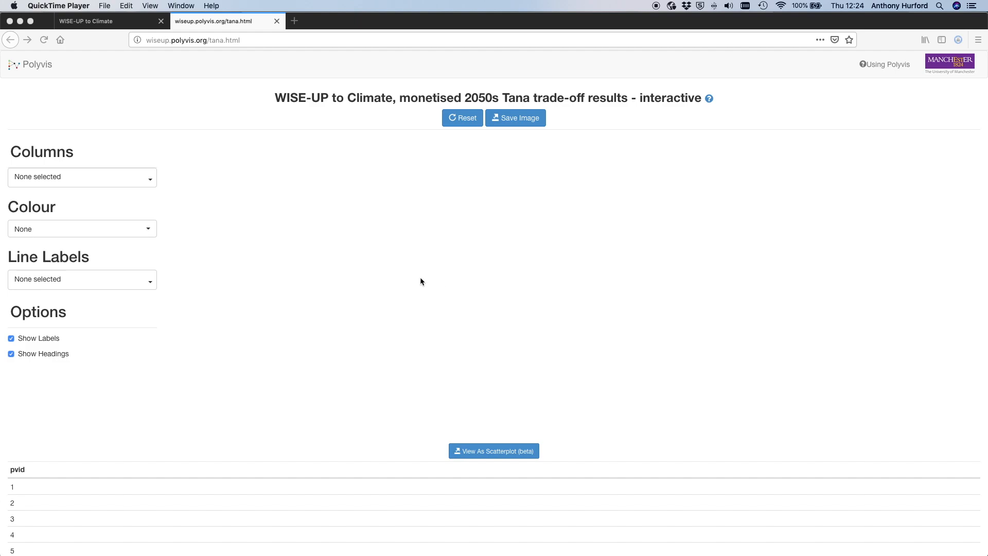
- Plot Flow regime alteration (-) and Total generation (USDm/yr) as the two chart columns
{"action": "left_click", "coordinate": [150, 182]}
{"action": "left_click", "coordinate": [151, 182]}
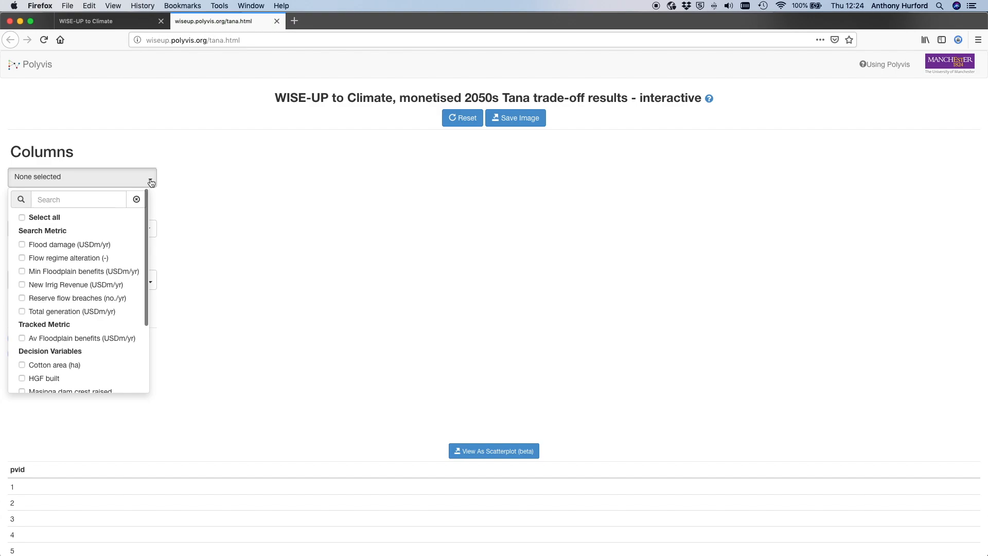
{"action": "left_click", "coordinate": [23, 259]}
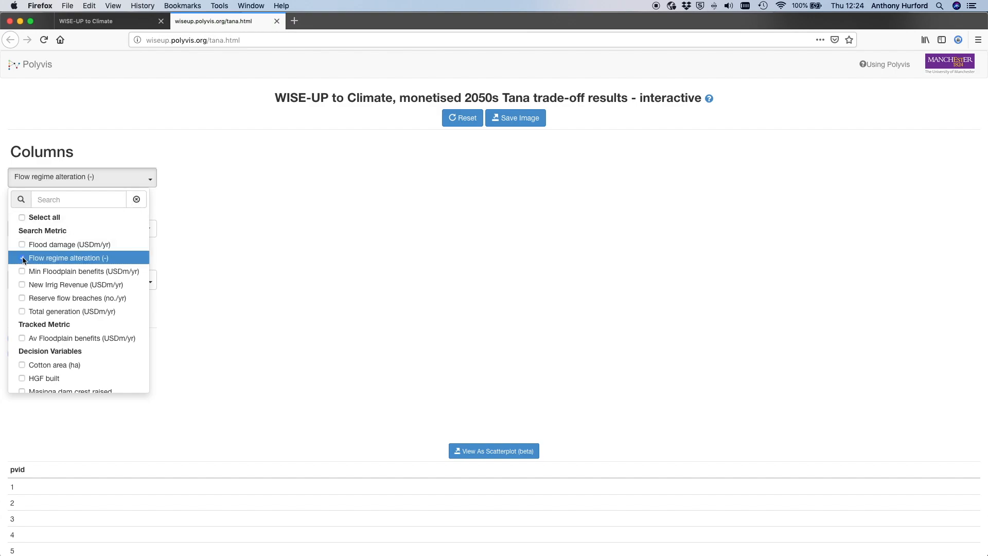
{"action": "left_click", "coordinate": [22, 312]}
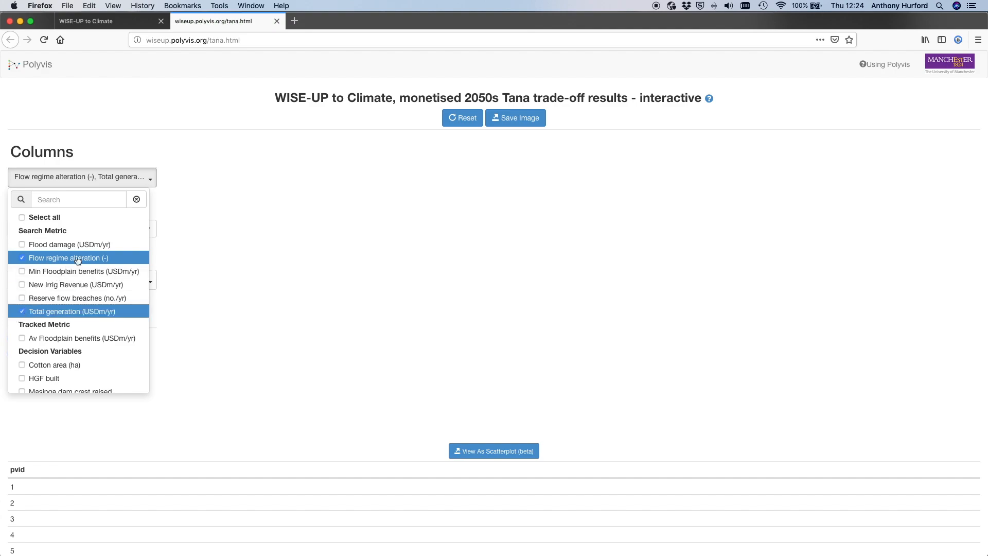
{"action": "left_click", "coordinate": [197, 193]}
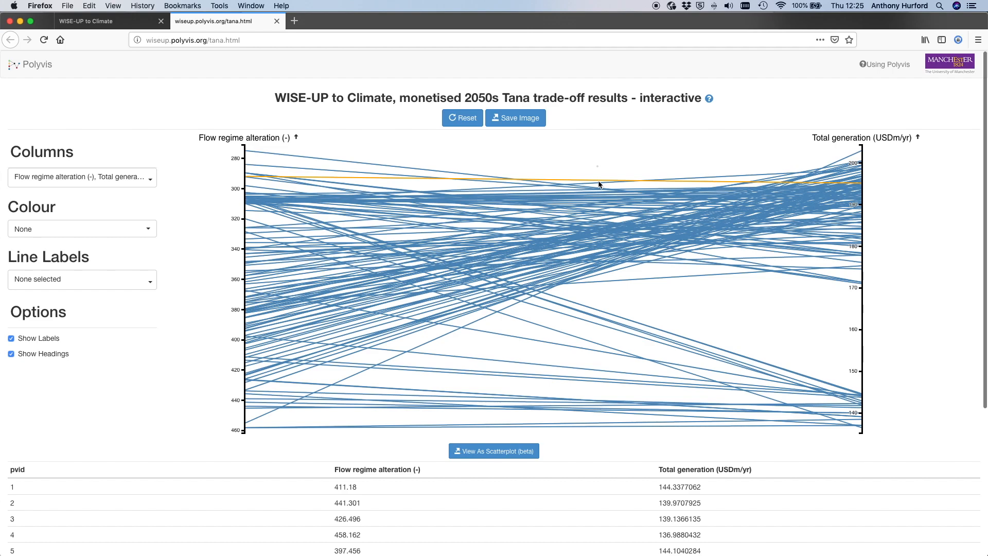
- Add the decision variable Sugar area (ha) as a third chart column
{"action": "scroll", "coordinate": [617, 206], "scroll_direction": "down", "scroll_amount": 1}
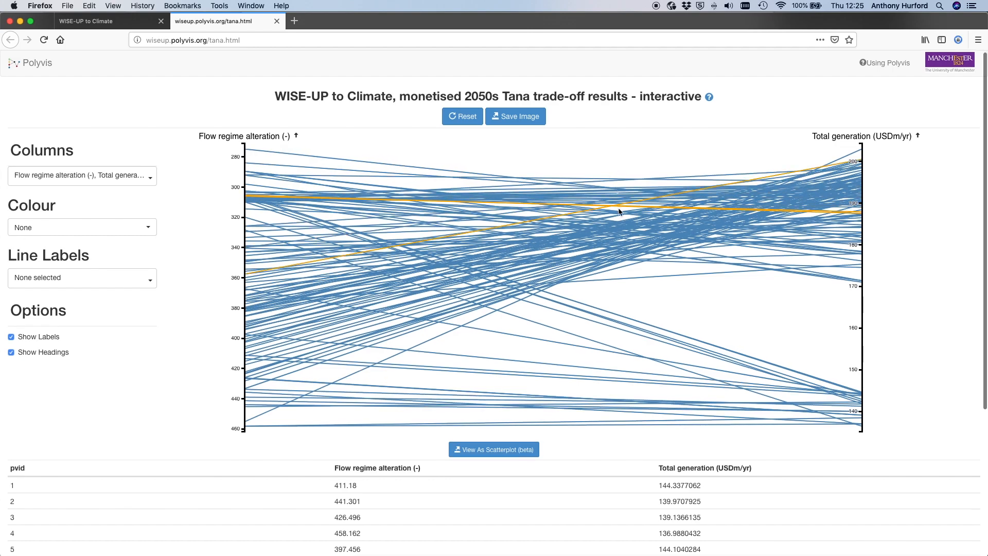
{"action": "scroll", "coordinate": [645, 242], "scroll_direction": "down", "scroll_amount": 1}
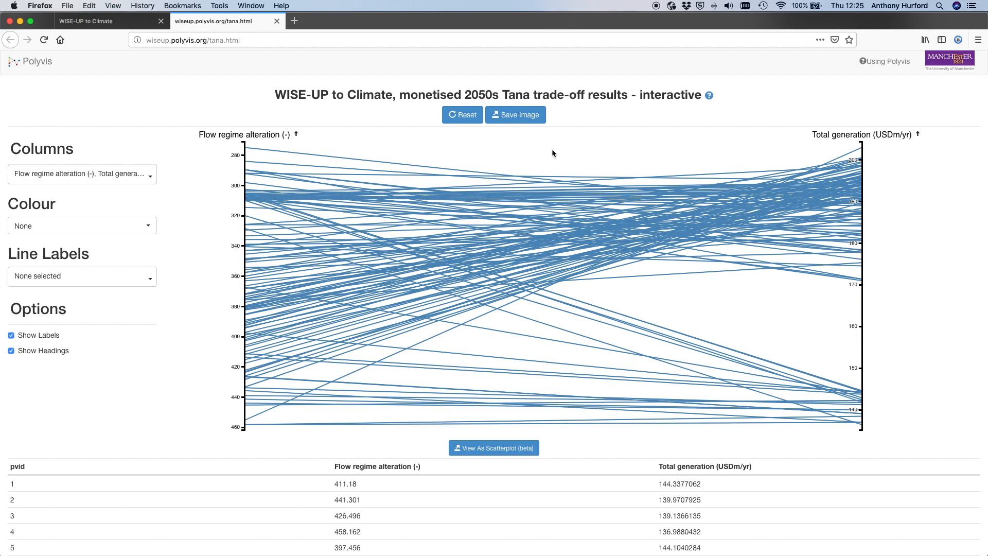
{"action": "left_click", "coordinate": [151, 178]}
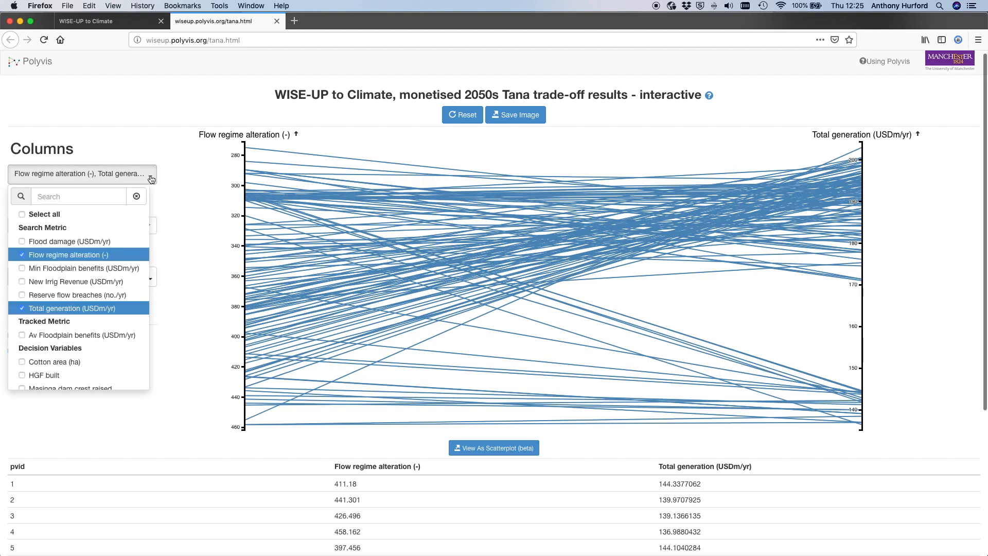
{"action": "scroll", "coordinate": [60, 293], "scroll_direction": "down", "scroll_amount": 3}
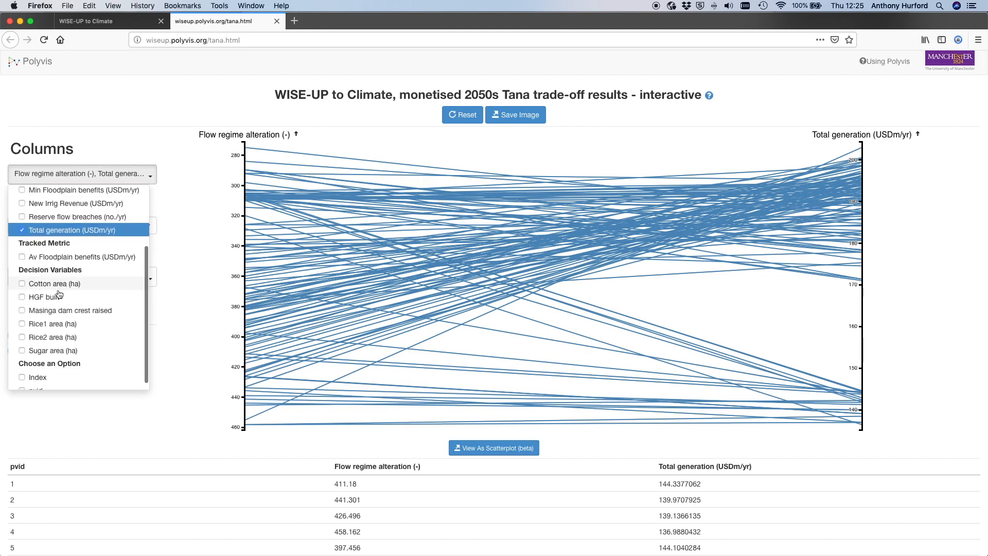
{"action": "left_click", "coordinate": [21, 350]}
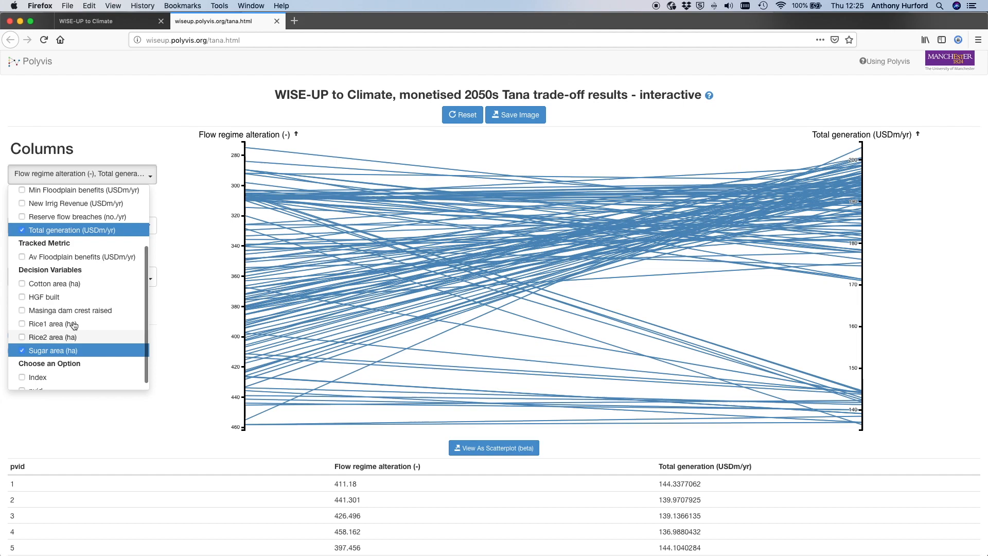
{"action": "left_click", "coordinate": [192, 193]}
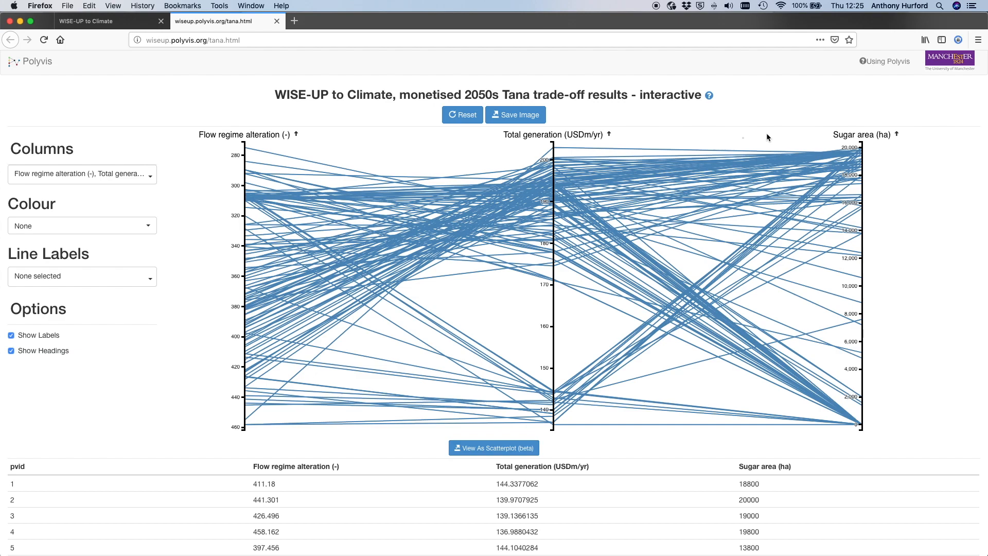
- Reorder the axes to put Sugar area (ha) in the middle, and return it to the far end after Total generation
{"action": "left_click_drag", "start_coordinate": [860, 135], "coordinate": [554, 146]}
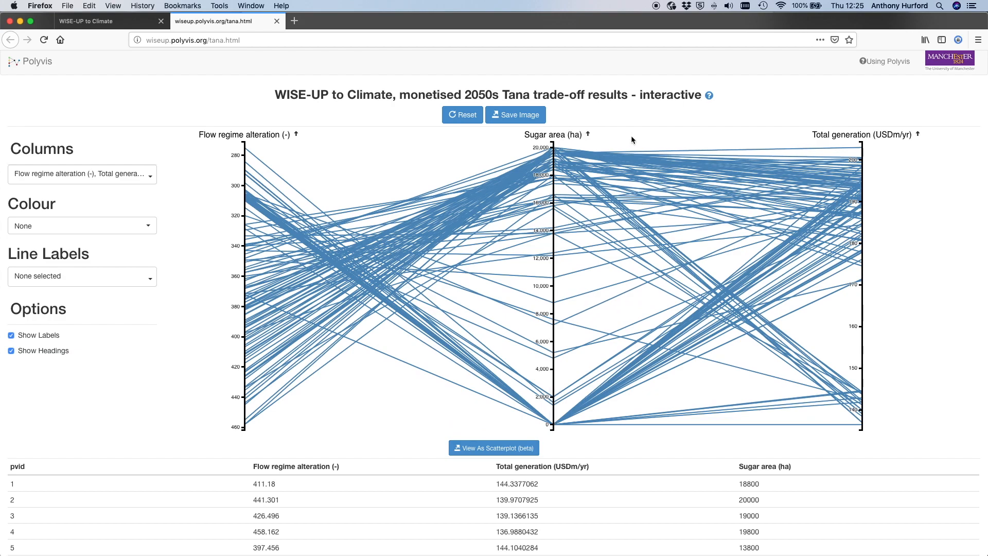
{"action": "left_click_drag", "start_coordinate": [552, 136], "coordinate": [863, 112]}
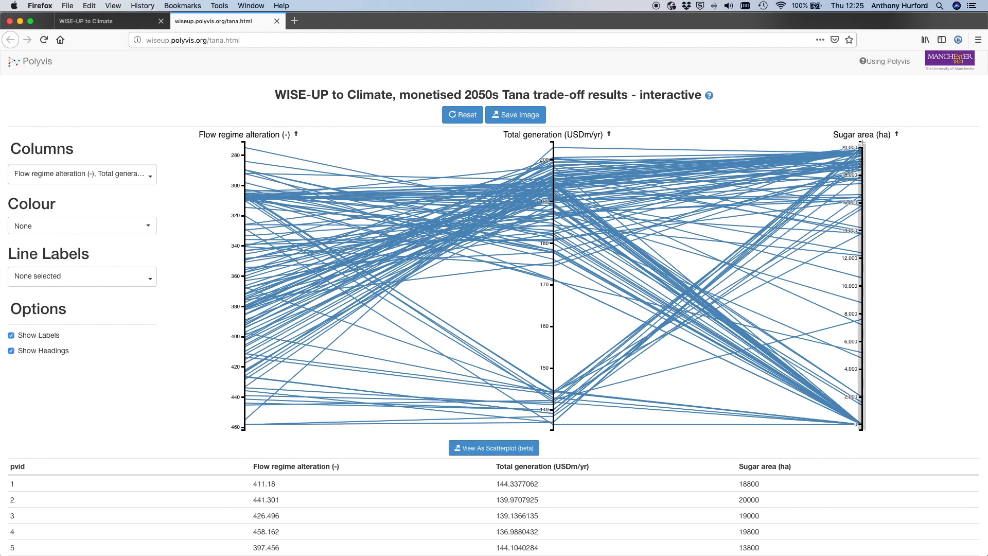
- Filter the Sugar area axis from its top end to about 13,000 ha, slide the filter box to the lowest values, and clear it
{"action": "left_click_drag", "start_coordinate": [860, 144], "coordinate": [858, 204]}
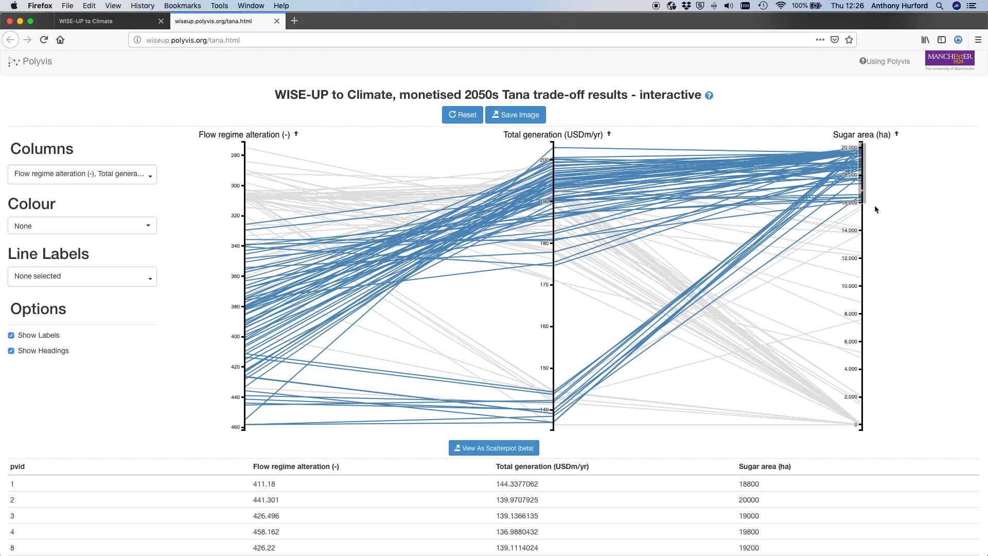
{"action": "left_click_drag", "start_coordinate": [863, 204], "coordinate": [861, 245]}
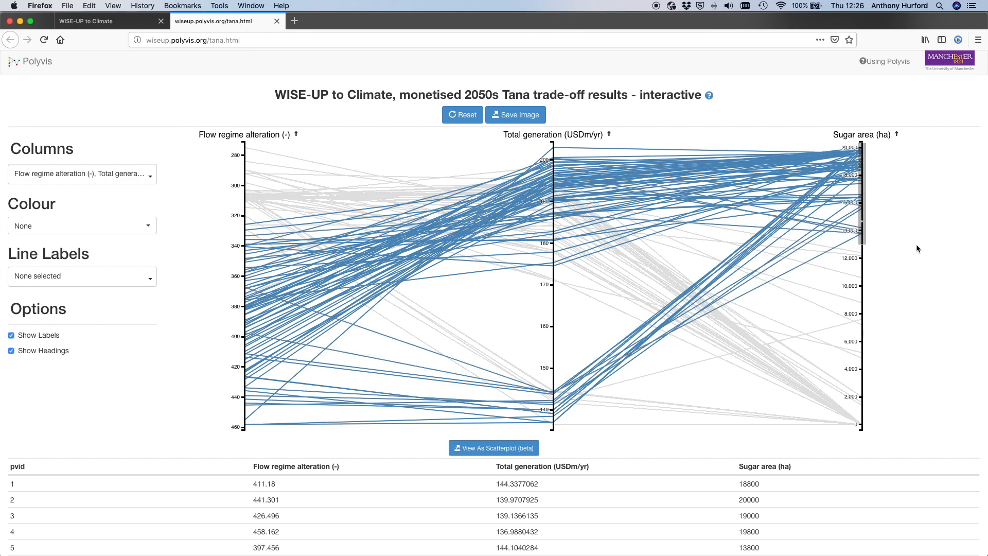
{"action": "left_click_drag", "start_coordinate": [863, 195], "coordinate": [854, 386]}
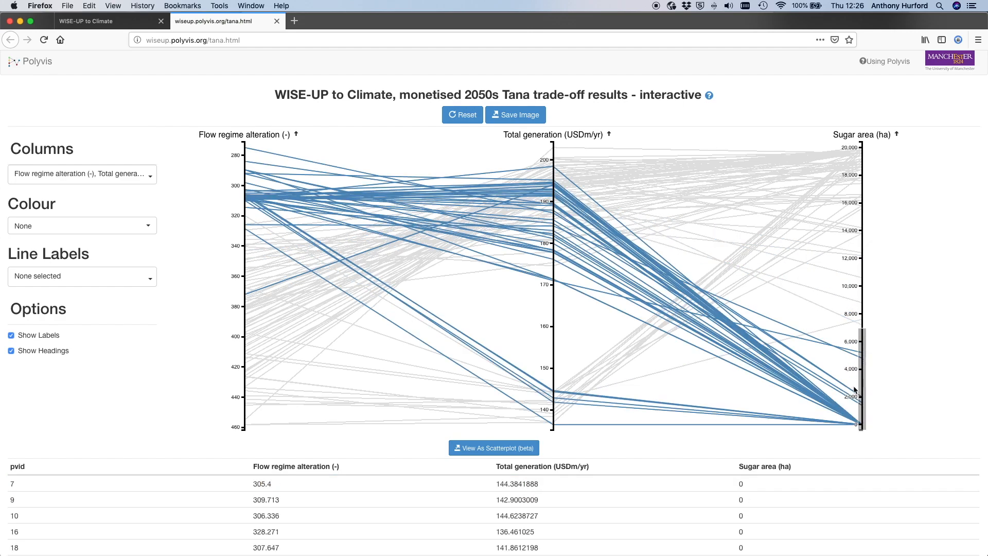
{"action": "left_click", "coordinate": [859, 267]}
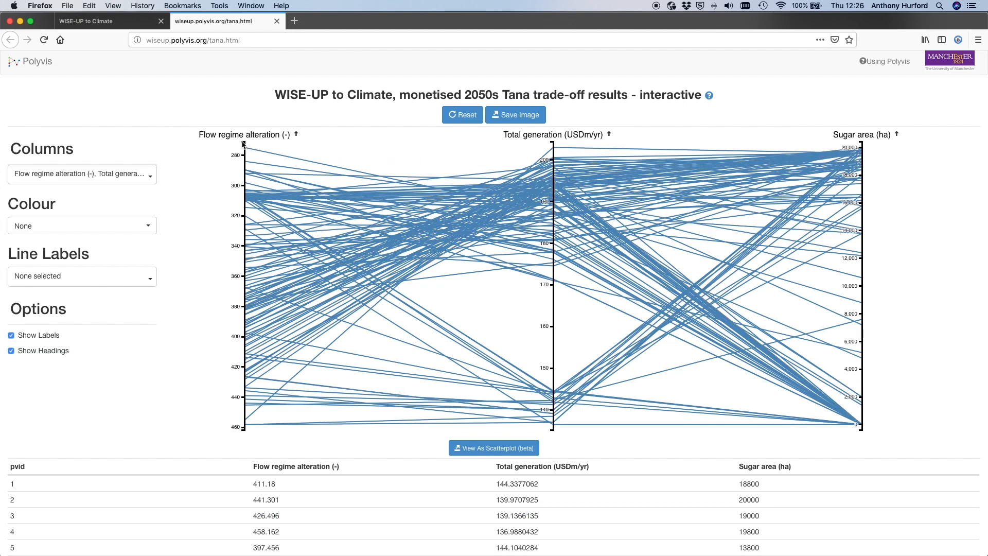
- Filter Flow regime alteration to below about 340 and Total generation to above about 200, trying a slightly looser generation limit in between
{"action": "left_click_drag", "start_coordinate": [243, 144], "coordinate": [238, 245]}
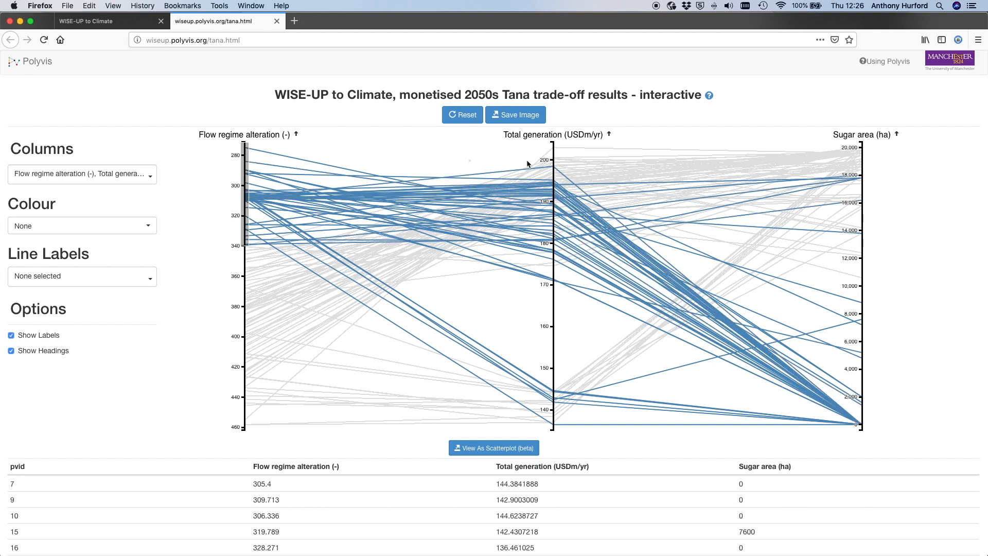
{"action": "left_click_drag", "start_coordinate": [552, 160], "coordinate": [551, 142]}
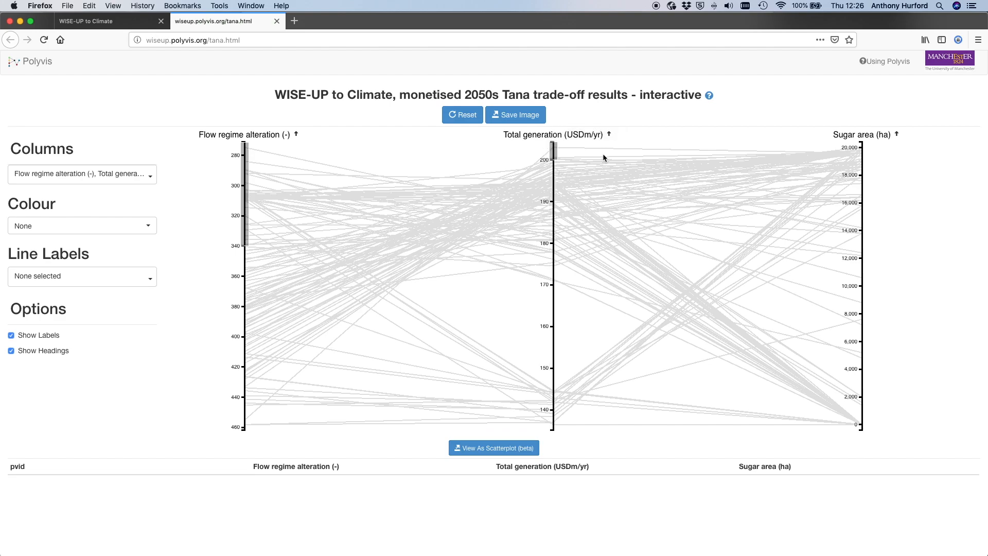
{"action": "left_click_drag", "start_coordinate": [553, 159], "coordinate": [553, 166]}
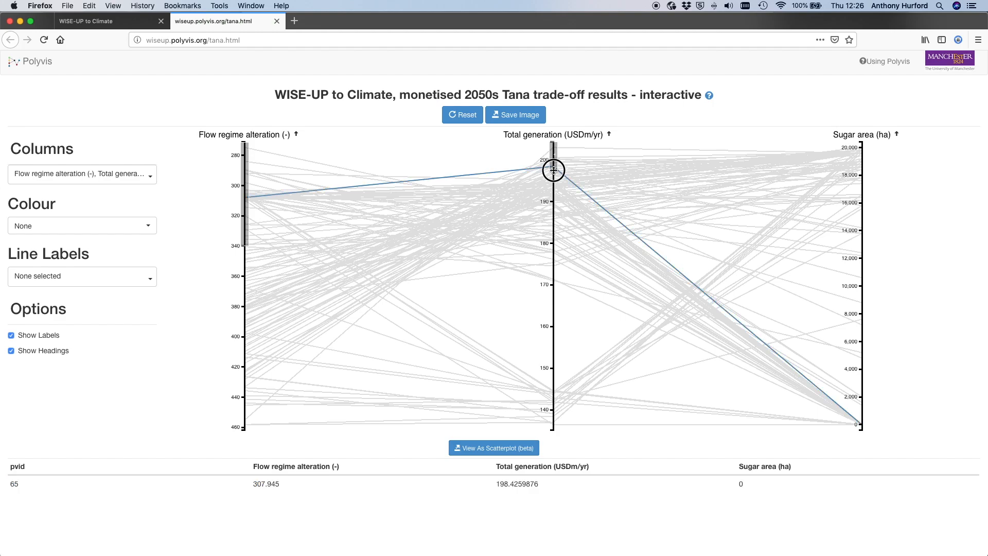
{"action": "left_click_drag", "start_coordinate": [553, 178], "coordinate": [553, 158]}
- Extend the Flow regime alteration filter to about 360, and clear the filters on both axes
{"action": "left_click_drag", "start_coordinate": [244, 246], "coordinate": [244, 275]}
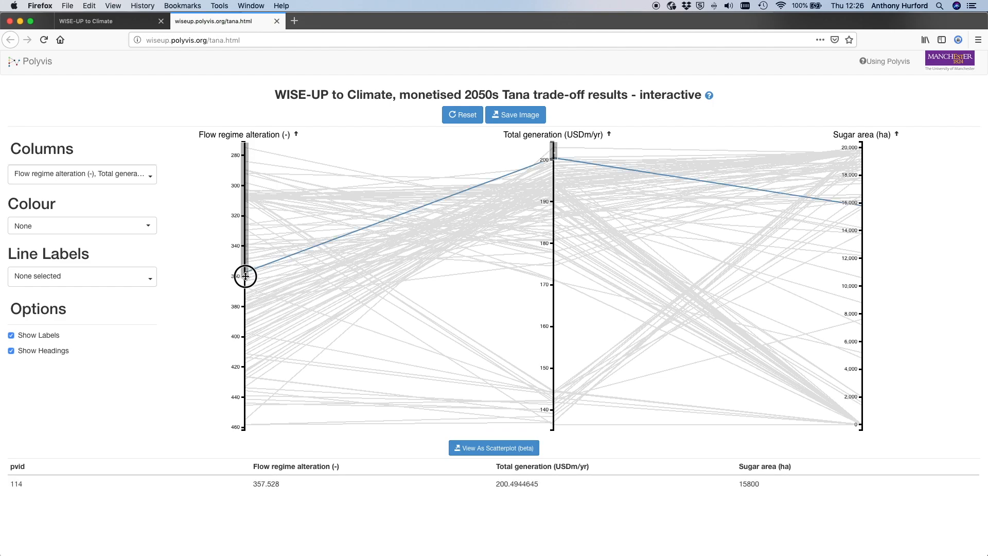
{"action": "scroll", "coordinate": [320, 274], "scroll_direction": "down", "scroll_amount": 1}
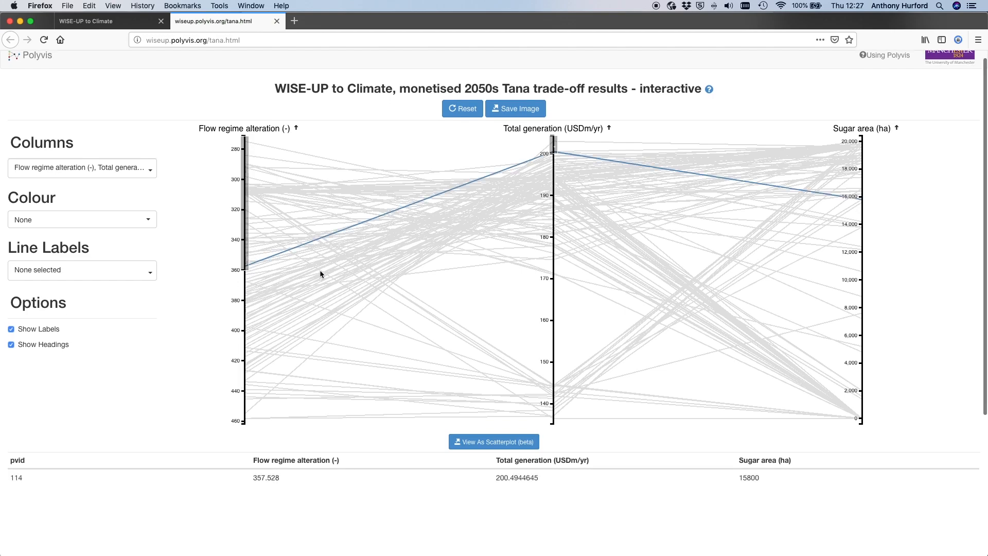
{"action": "left_click", "coordinate": [245, 283]}
{"action": "left_click", "coordinate": [552, 216]}
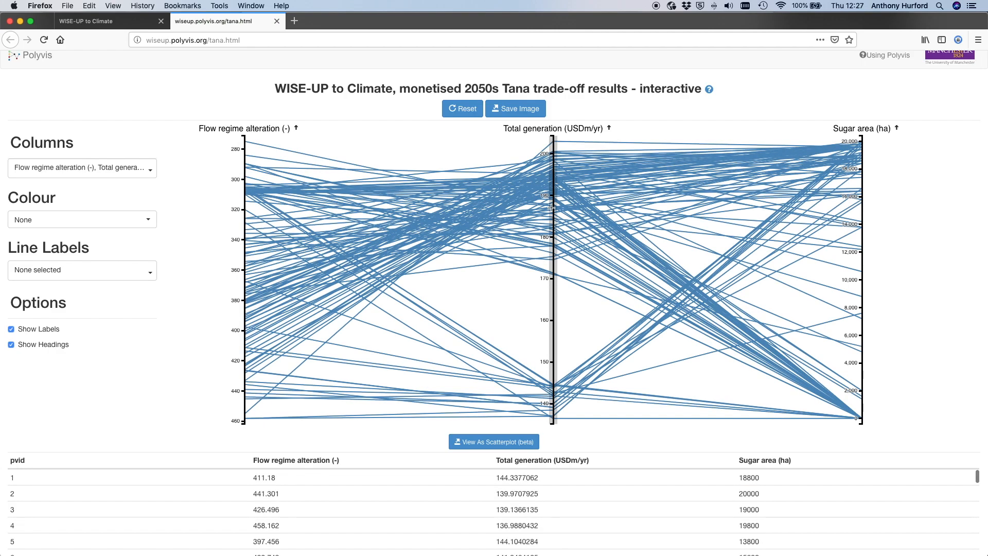
- Isolate the table row of the option line with the lowest Flow regime alteration, and restore the full table
{"action": "left_click", "coordinate": [318, 161]}
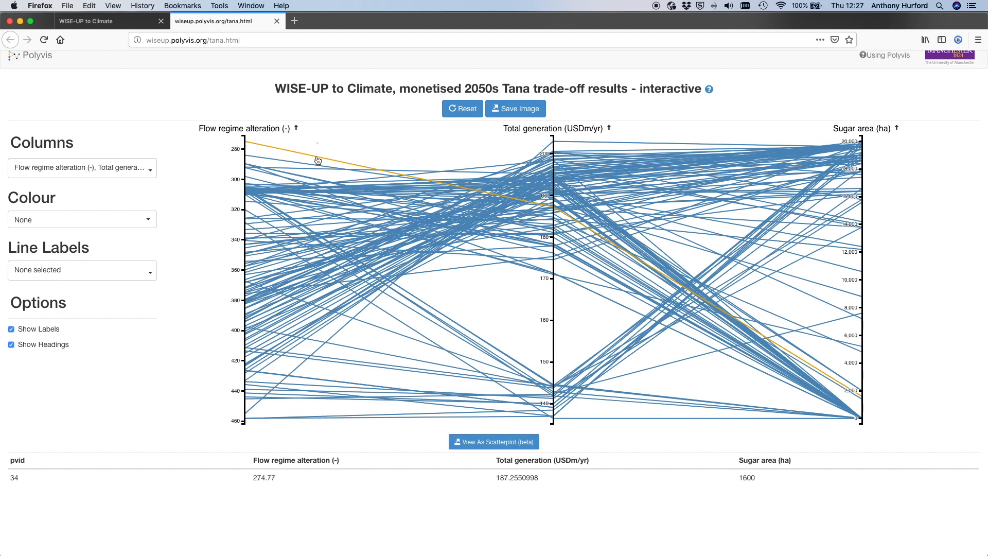
{"action": "left_click", "coordinate": [373, 144]}
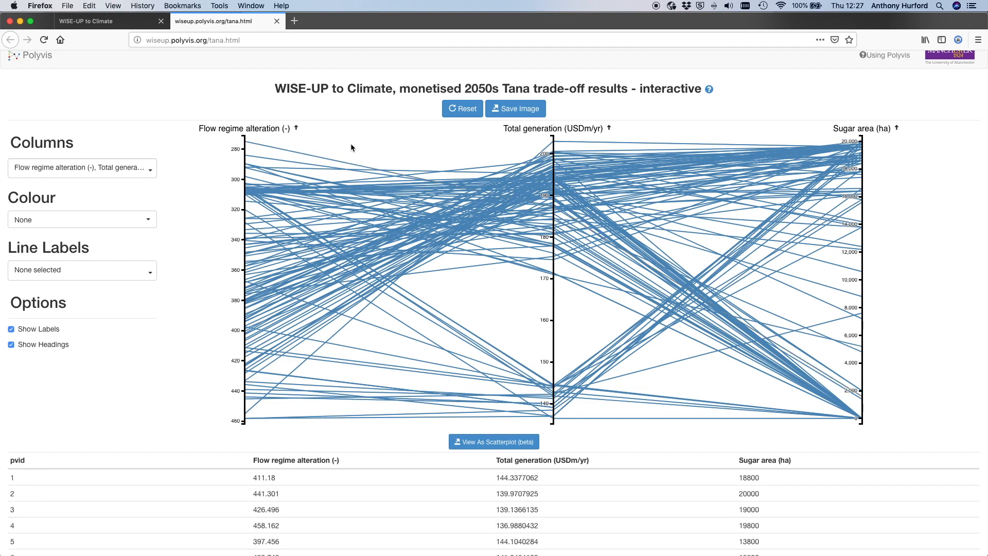
- Set the line labels to New Irrig Revenue (USDm/yr) and check the label on an option line
{"action": "left_click", "coordinate": [152, 273]}
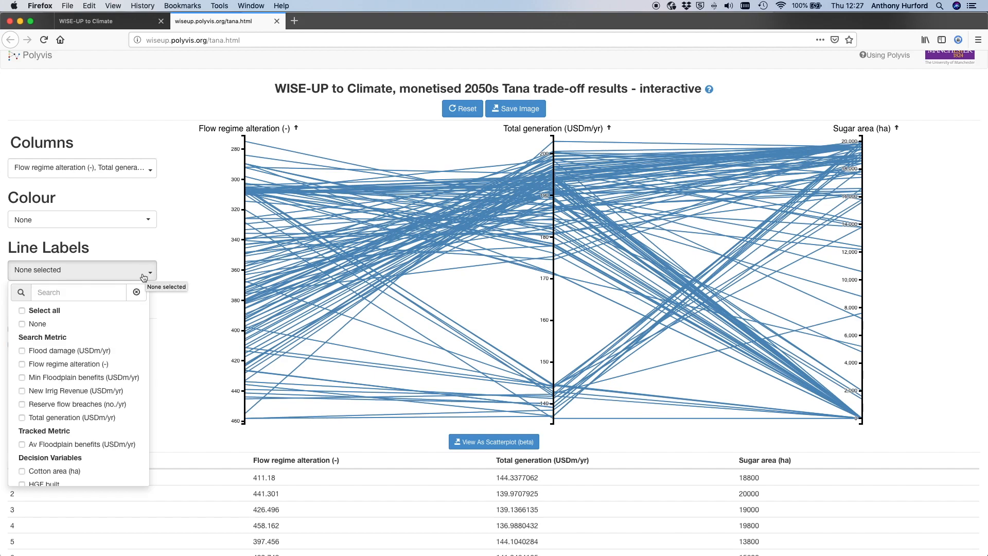
{"action": "left_click", "coordinate": [23, 391]}
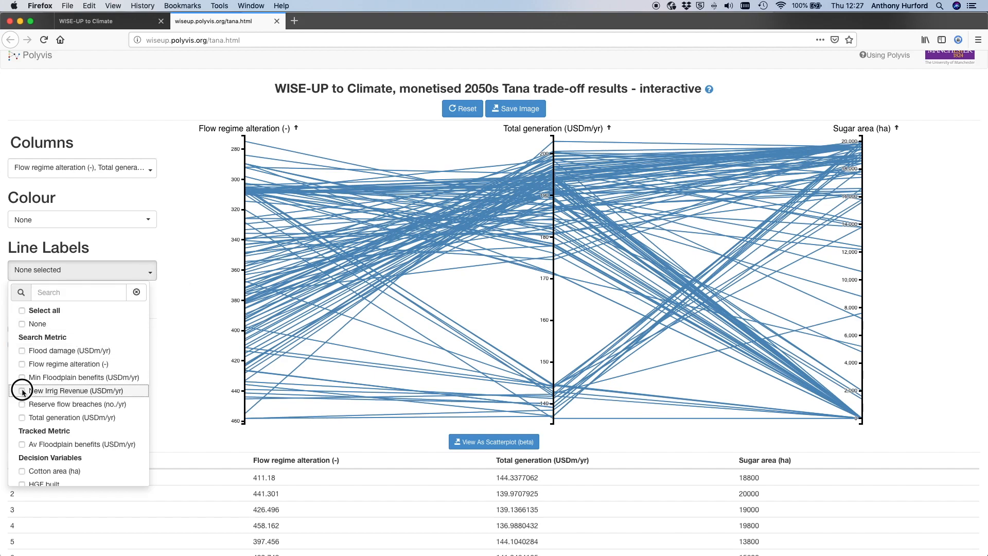
{"action": "left_click", "coordinate": [180, 242]}
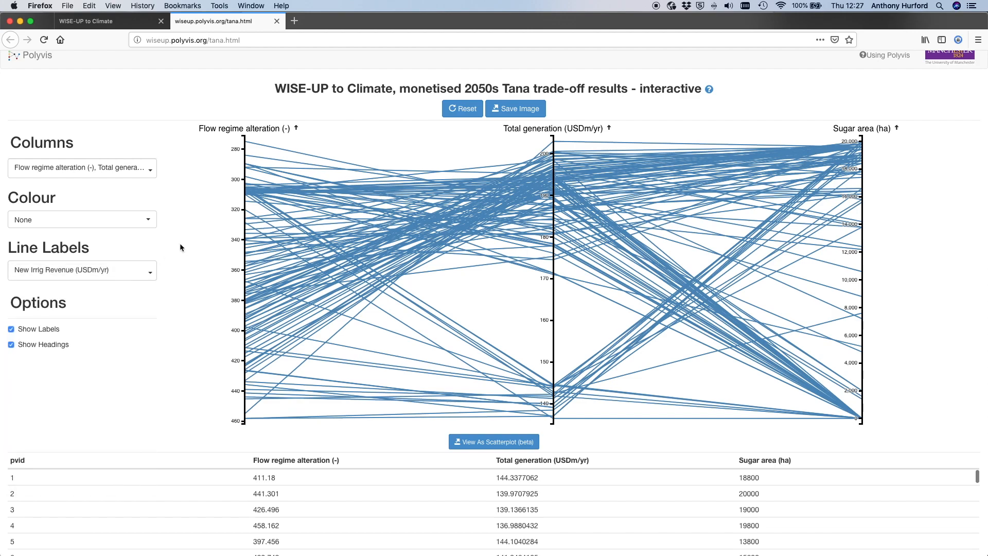
{"action": "mouse_move", "coordinate": [305, 159]}
- Remove New Irrig Revenue (USDm/yr) from the line labels
{"action": "left_click", "coordinate": [148, 273]}
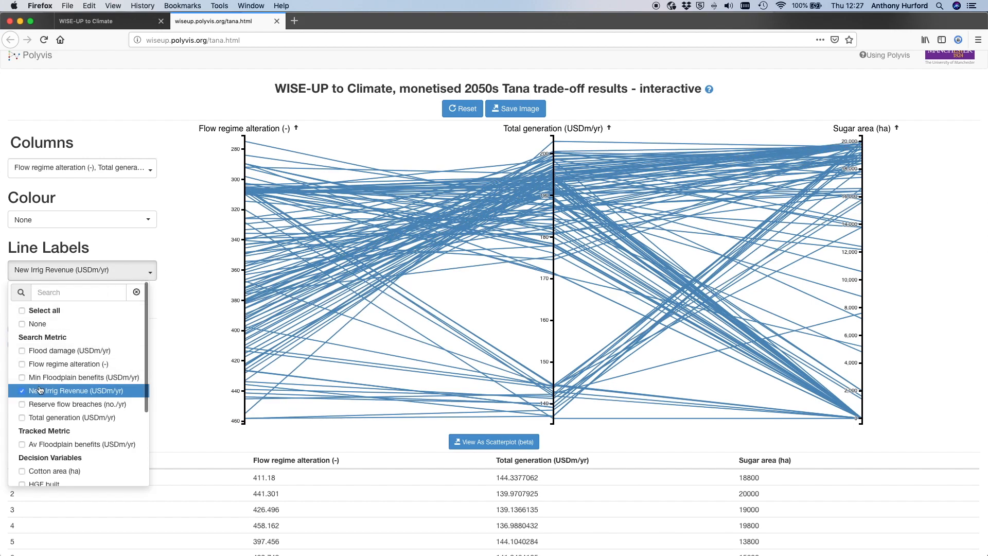
{"action": "left_click", "coordinate": [44, 391]}
{"action": "left_click", "coordinate": [181, 242]}
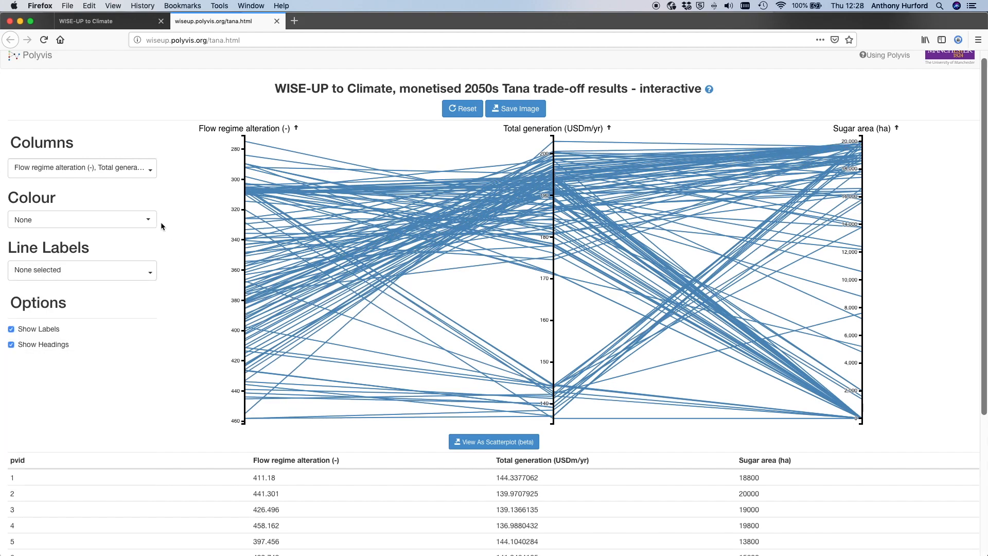
- Colour the option lines by New Irrig Revenue (USDm/yr), and set the colour back to None
{"action": "left_click", "coordinate": [149, 221]}
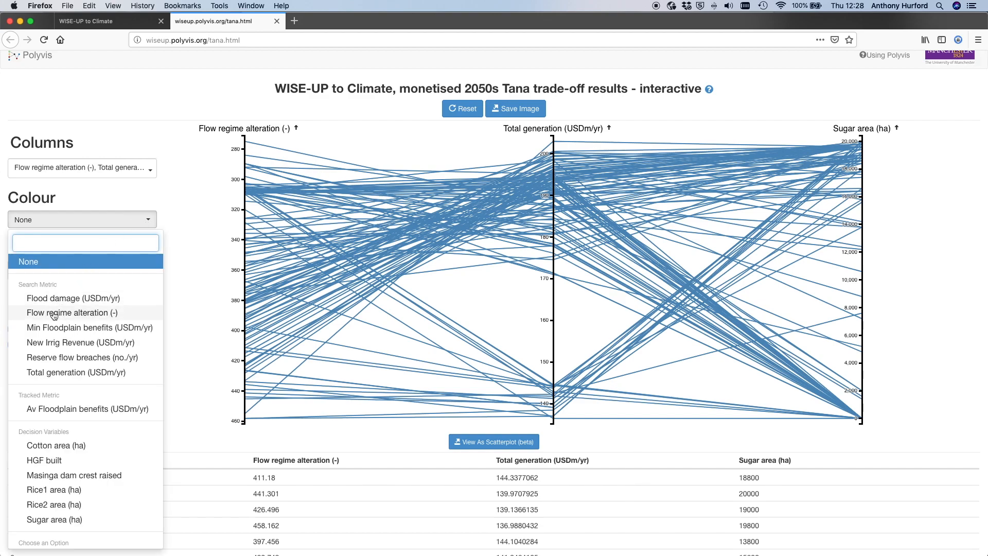
{"action": "left_click", "coordinate": [49, 343]}
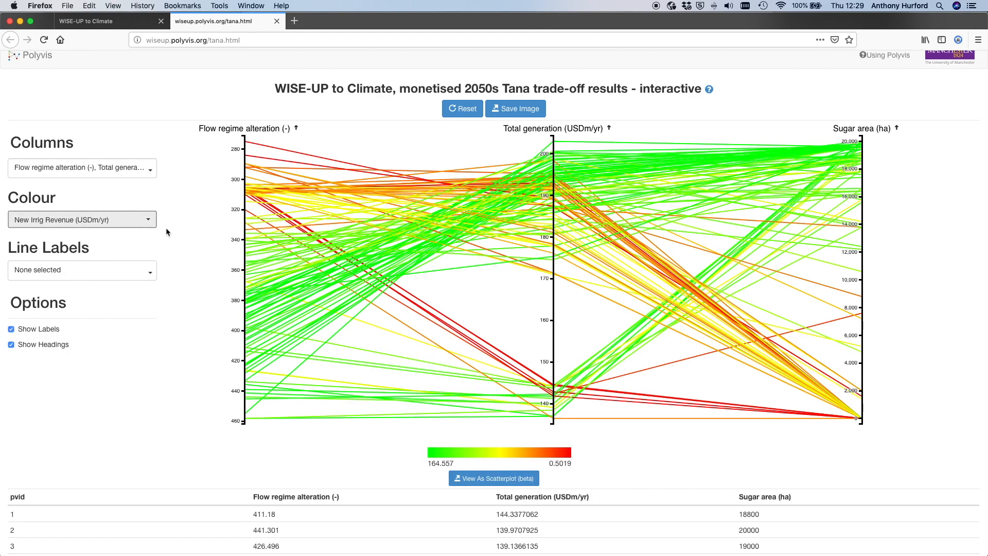
{"action": "left_click", "coordinate": [148, 221]}
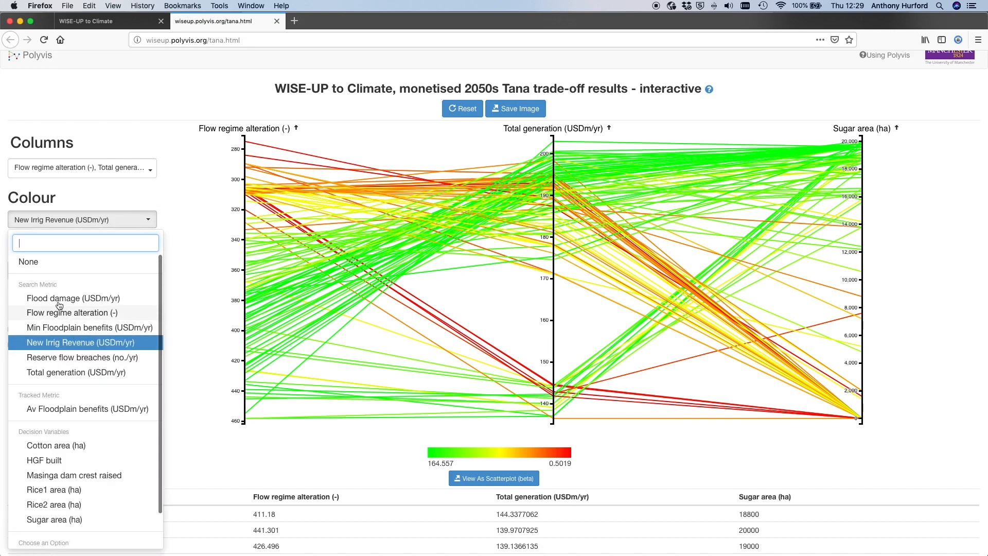
{"action": "left_click", "coordinate": [30, 262]}
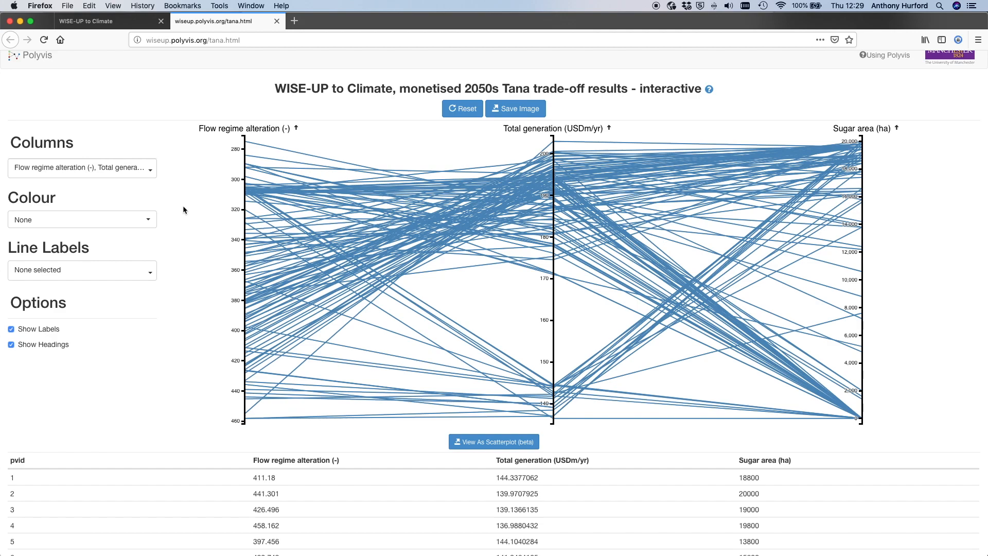
- Open the Using Polyvis guide
{"action": "scroll", "coordinate": [823, 97], "scroll_direction": "up", "scroll_amount": 1}
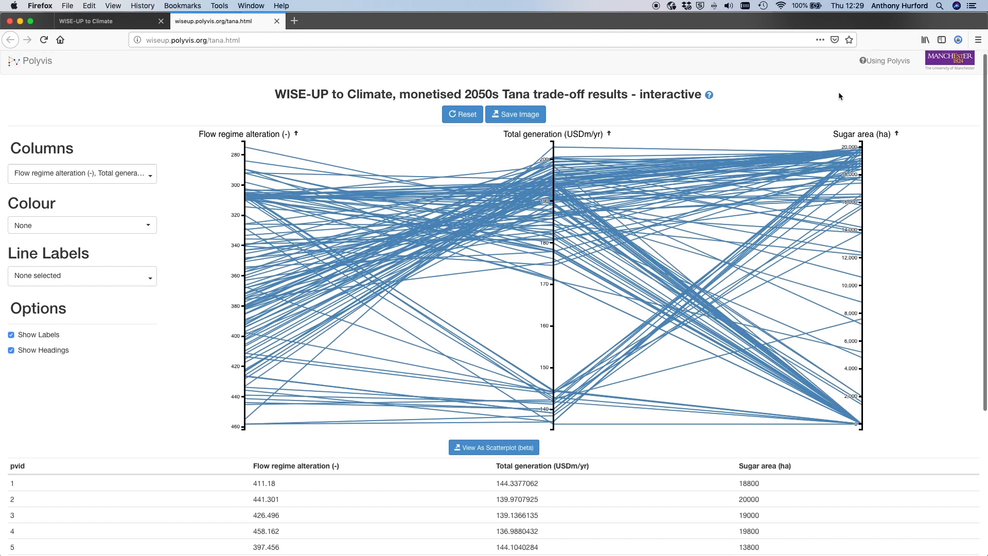
{"action": "left_click", "coordinate": [880, 66]}
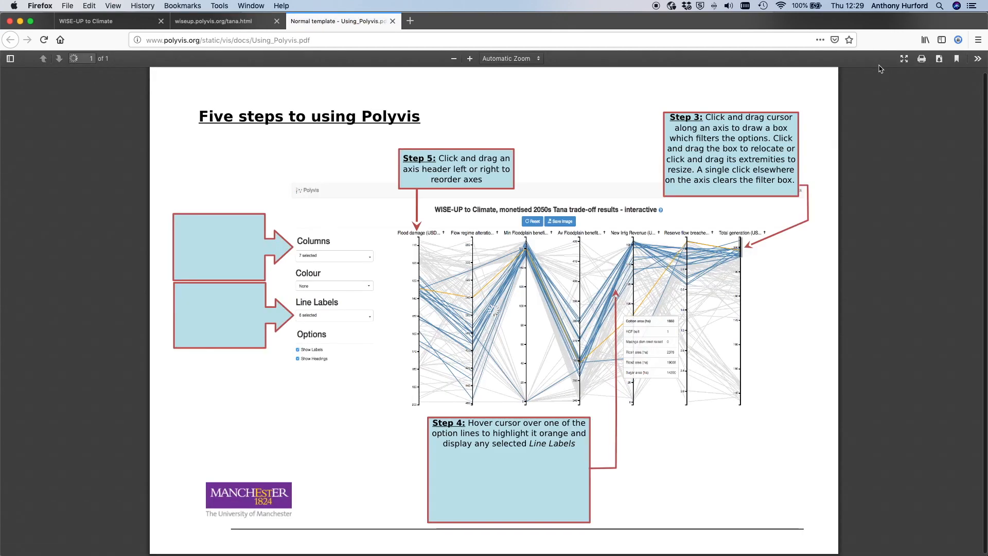